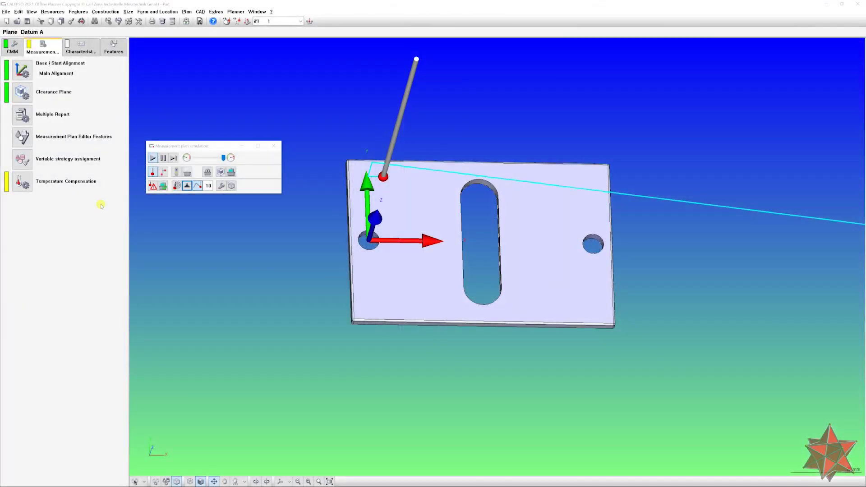
- Rotate the plate in the CAD view while the simulated run finishes
middle_click_drag(389, 363, 397, 319)
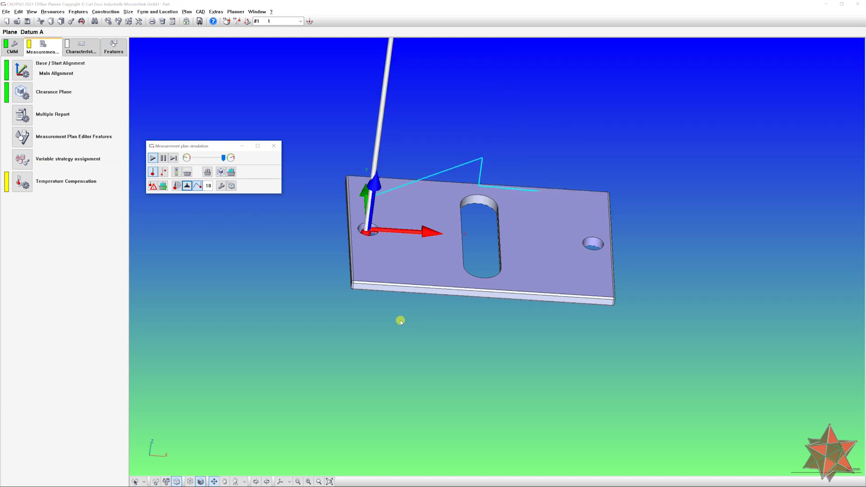
mouse_move(399, 321)
middle_mouse_down()
mouse_move(427, 346)
mouse_move(397, 340)
mouse_move(379, 325)
mouse_move(396, 322)
mouse_move(402, 342)
middle_mouse_up()
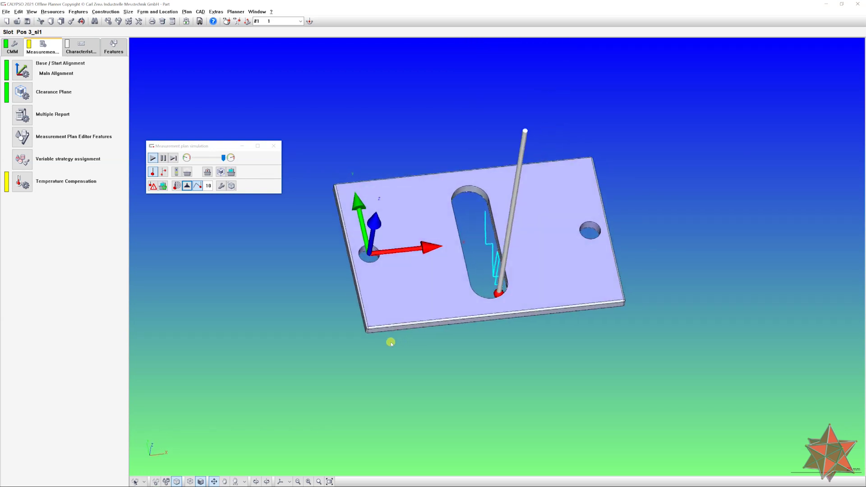
left_click_drag(391, 344, 493, 367)
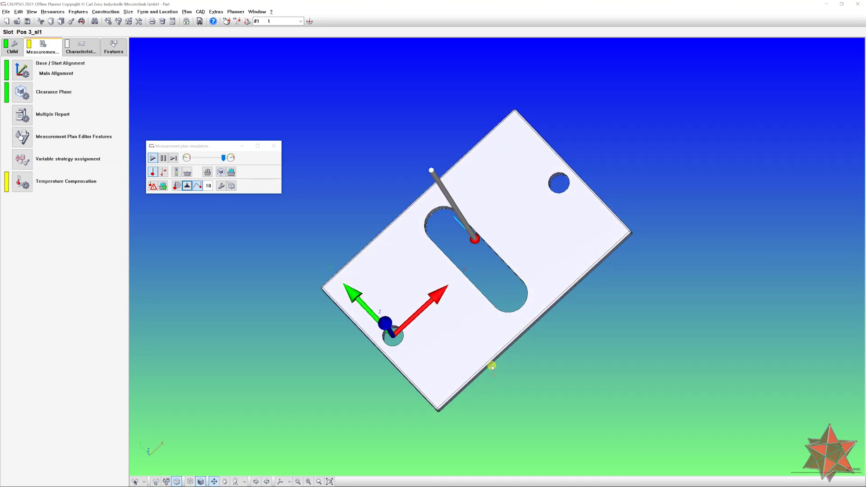
left_click_drag(623, 353, 557, 388)
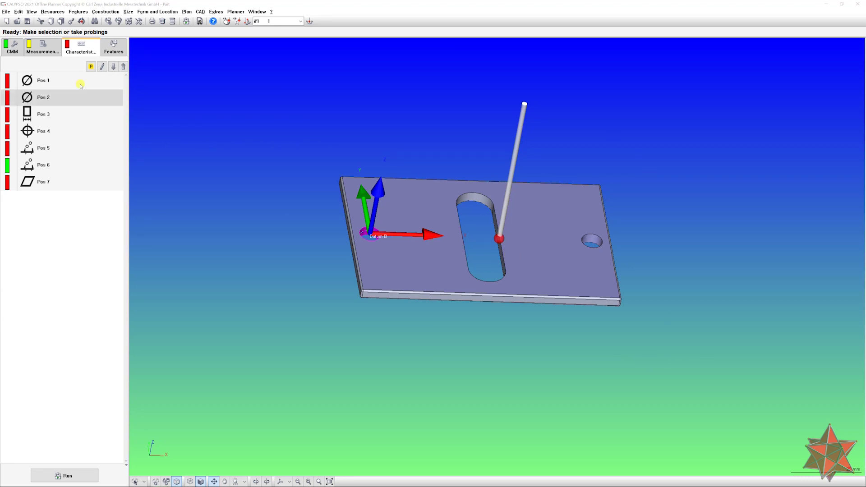
- Open Base / Start Alignment, review Main Alignment built on Datums A, C and B, and accept it
left_click(42, 45)
double_click(23, 69)
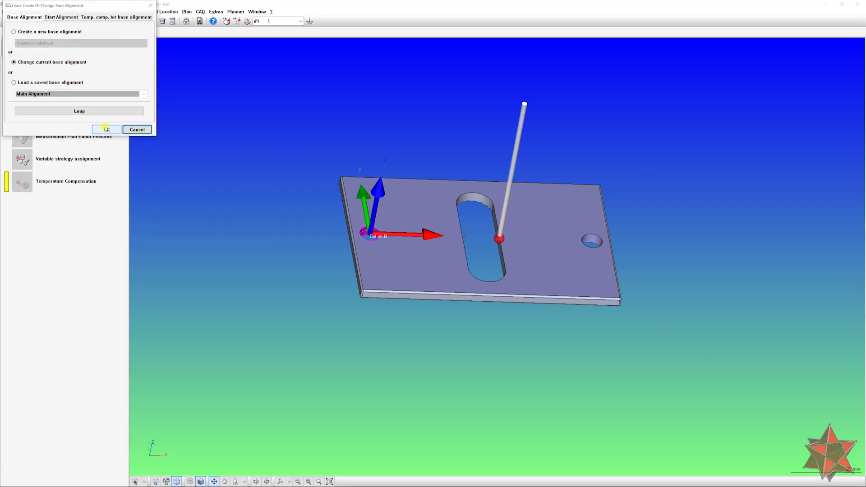
left_click(106, 129)
left_click_drag(69, 74, 222, 90)
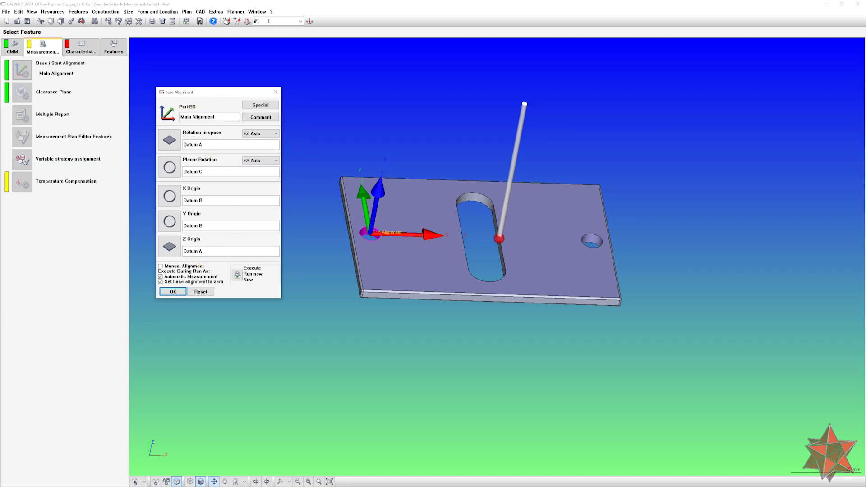
left_click(173, 291)
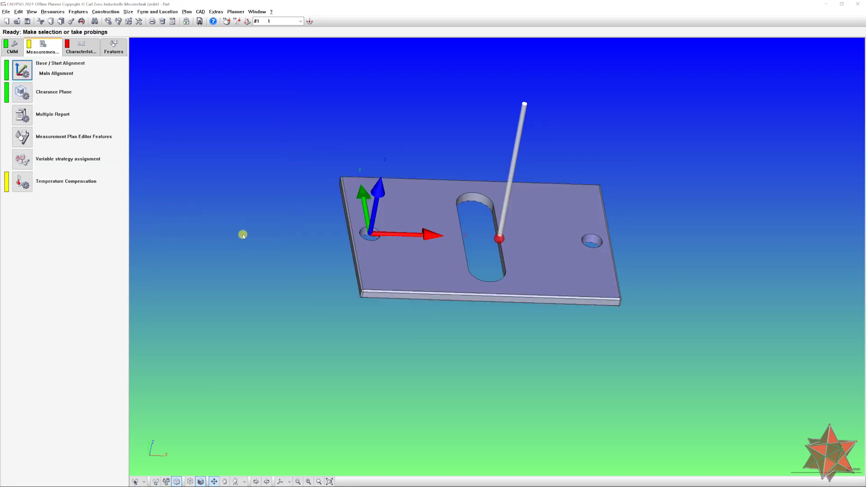
- On the Features list, check Datum A and copy the Base alg datum group
left_click(81, 47)
left_click(114, 48)
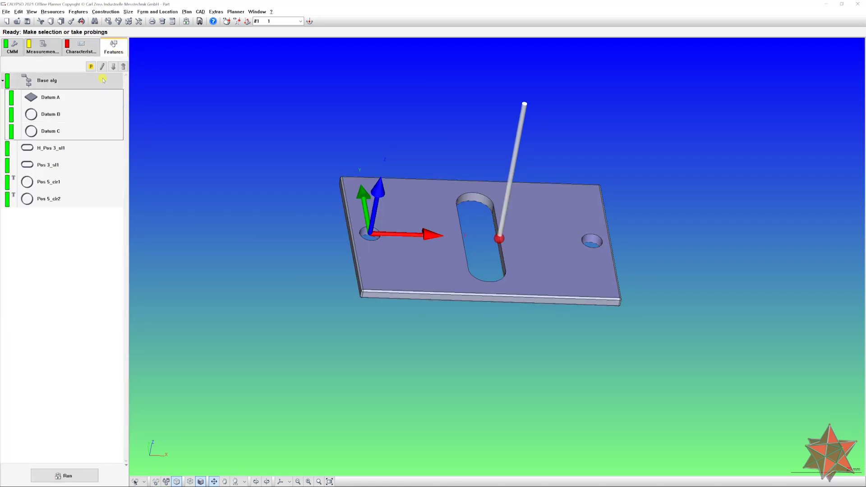
left_click(30, 86)
mouse_move(296, 194)
left_mouse_down()
mouse_move(278, 178)
mouse_move(306, 222)
mouse_move(303, 194)
left_mouse_up()
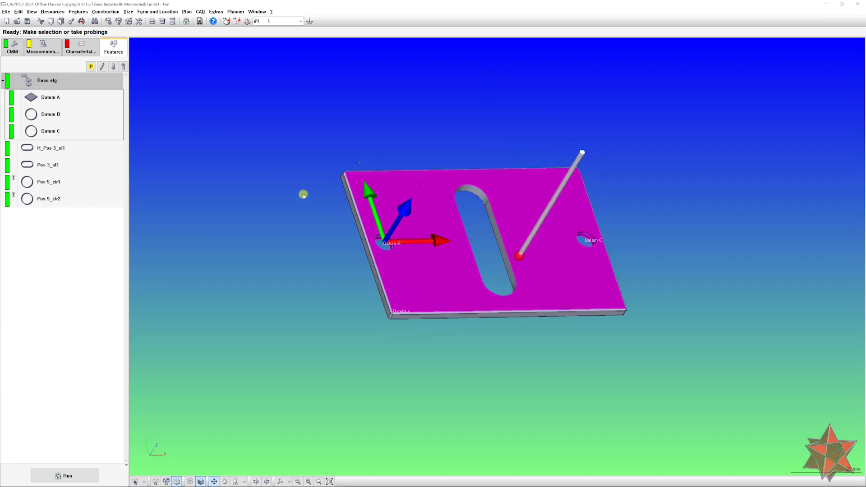
left_click(60, 98)
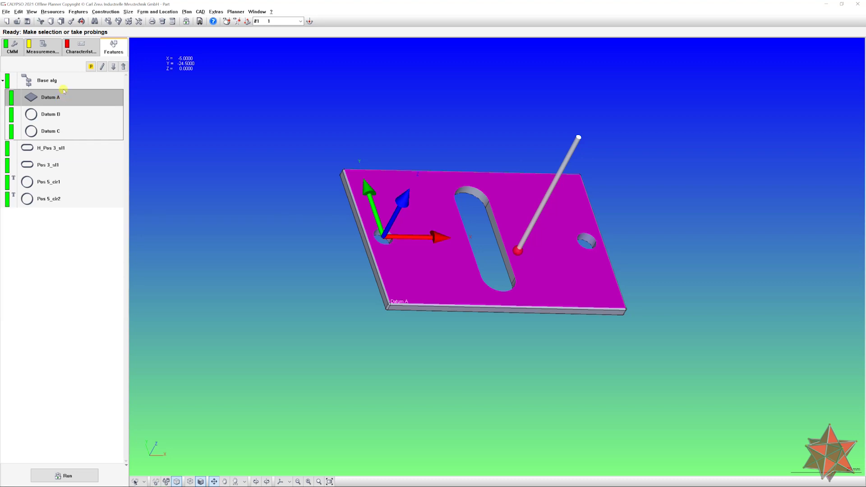
left_click(62, 84)
right_click(61, 82)
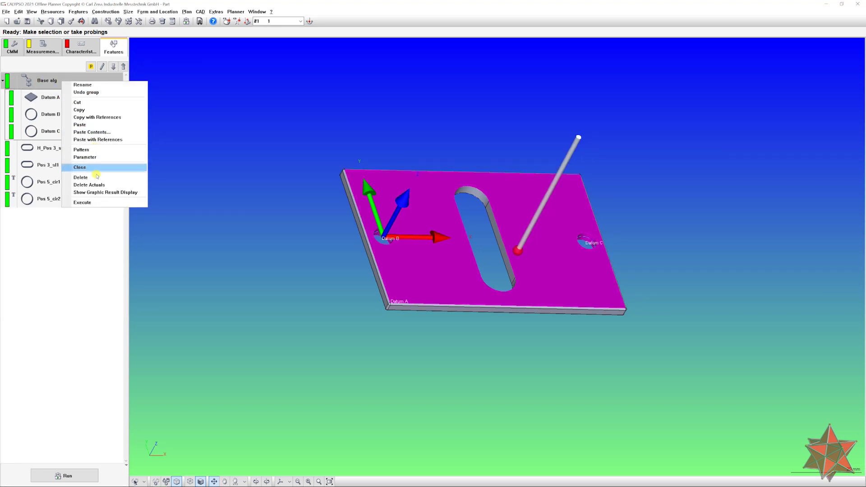
left_click(104, 110)
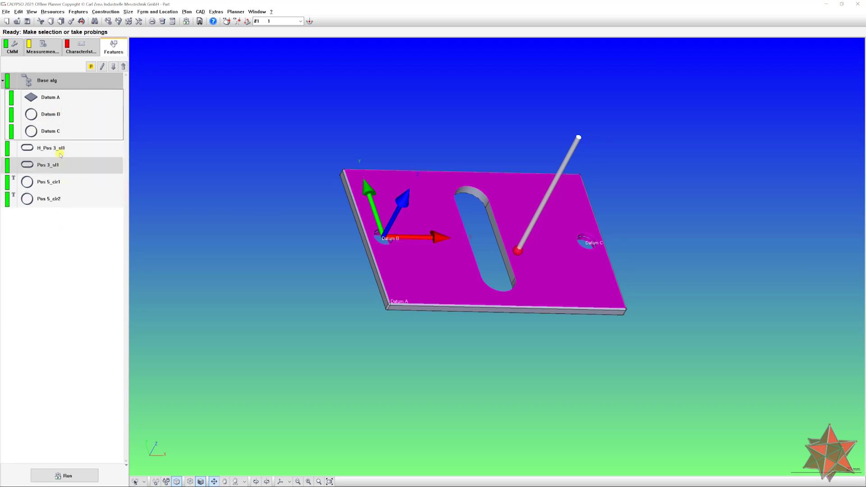
- Paste the first copy as Base alg1 and expand it to show its datums
left_click(3, 80)
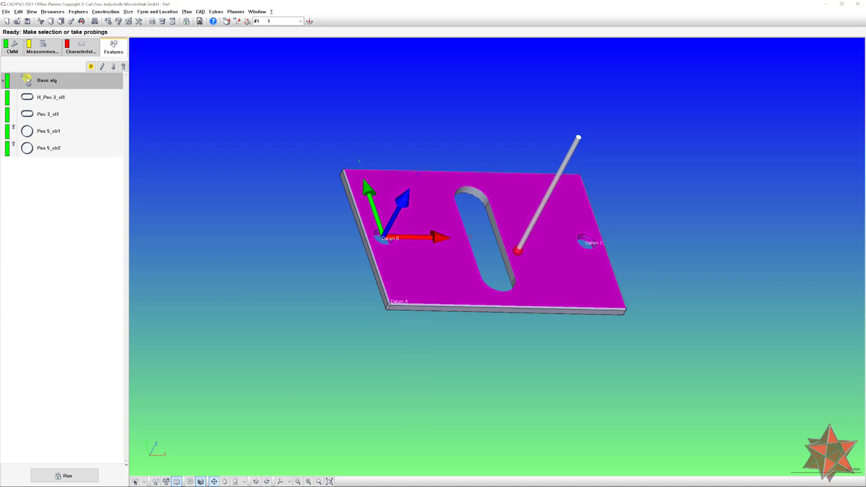
key("ctrl+v")
right_click(39, 97)
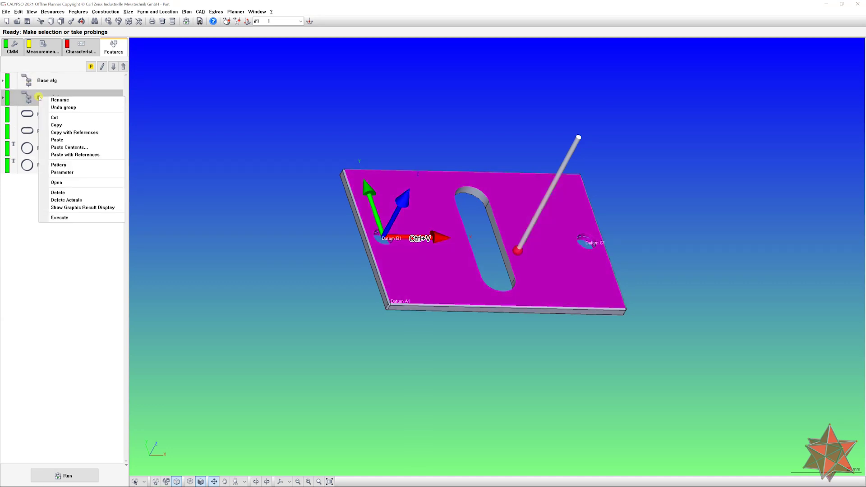
left_click(3, 97)
left_click(3, 97)
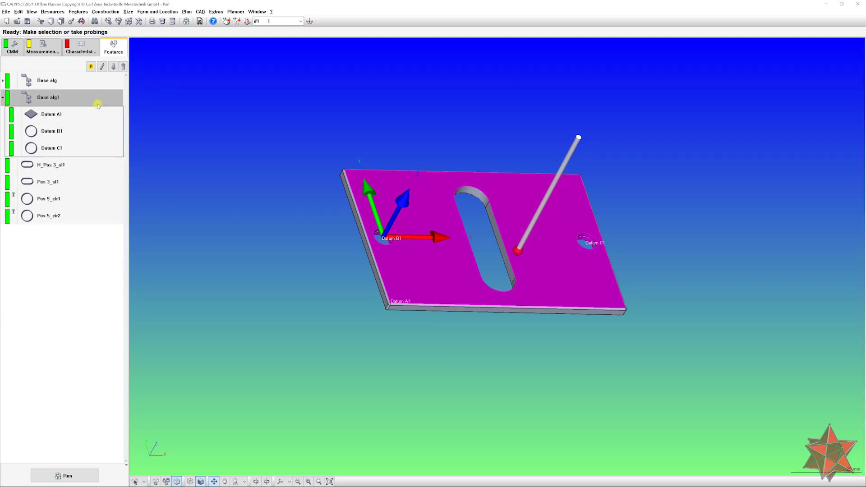
- Paste Base alg2 after Pos 3_sl1 and Base alg3 after Pos 5_cir2, then open Datum A
left_click(65, 186)
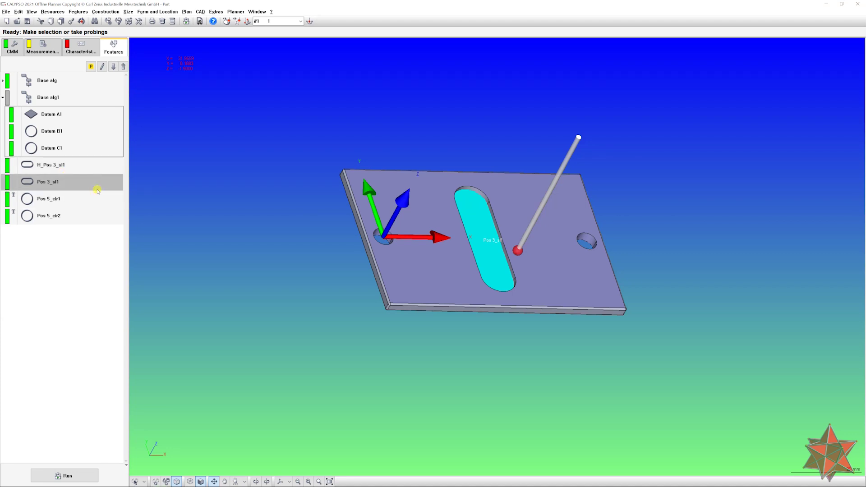
key("ctrl+v")
left_click(3, 200)
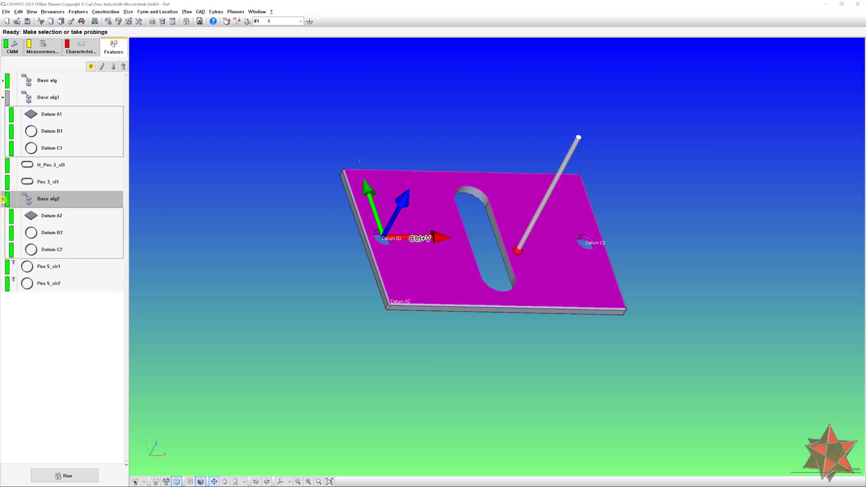
left_click(3, 199)
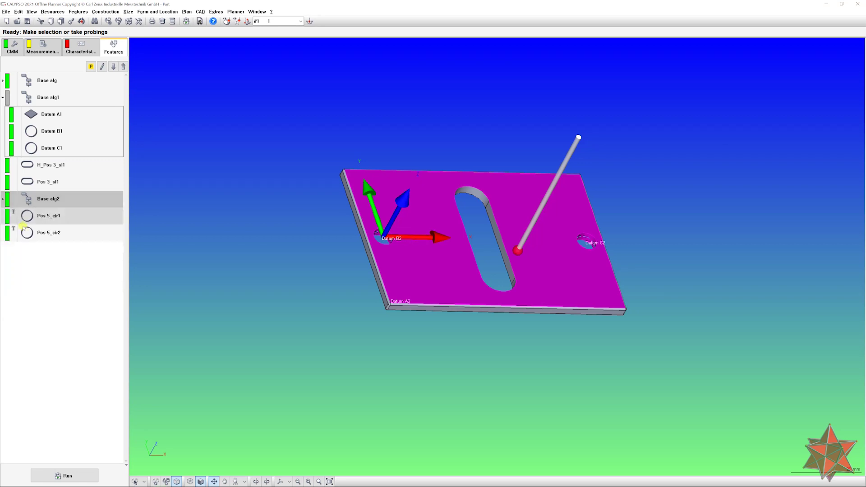
left_click(69, 238)
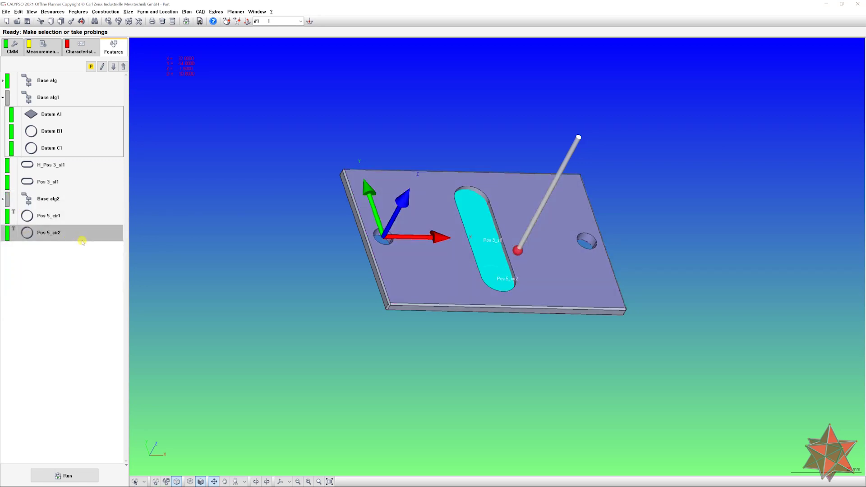
key("ctrl+v")
left_click(4, 250)
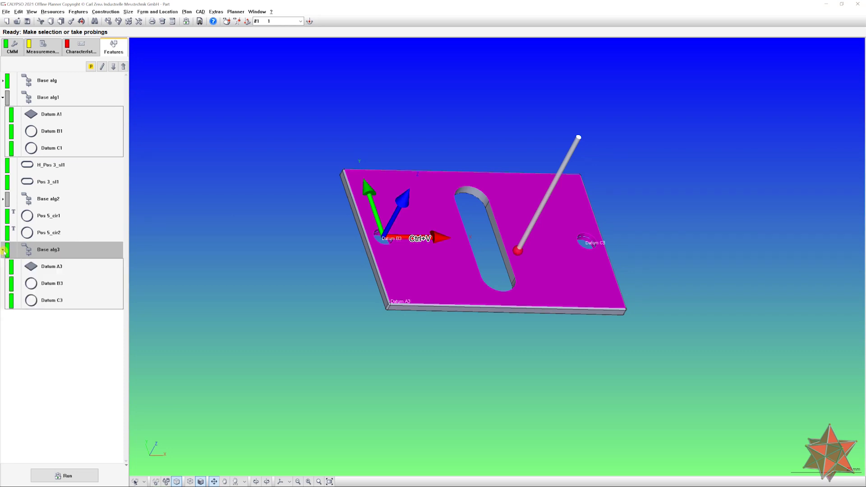
left_click(3, 250)
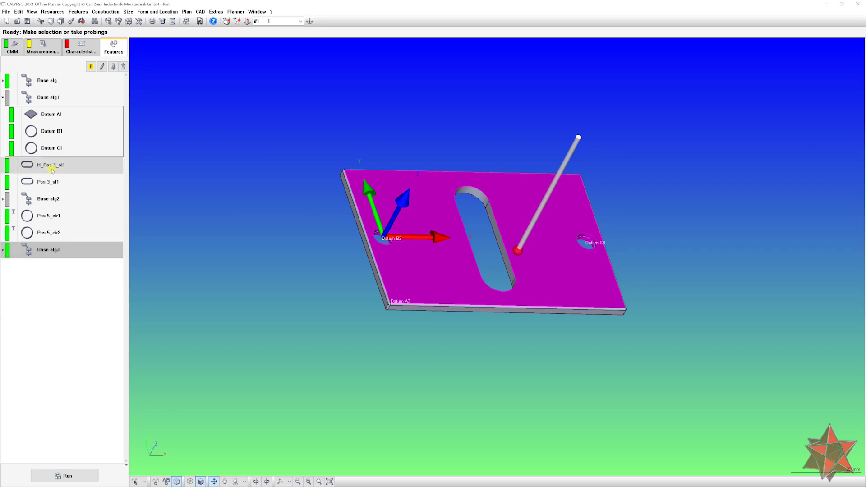
left_click(4, 81)
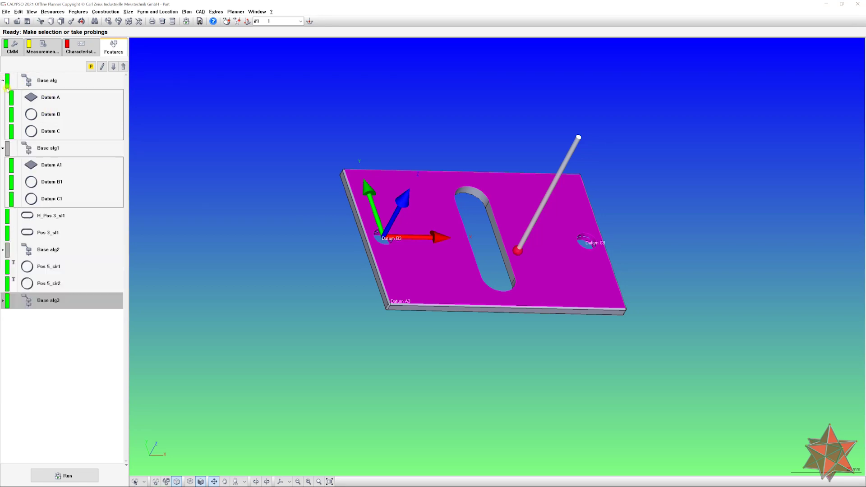
double_click(49, 97)
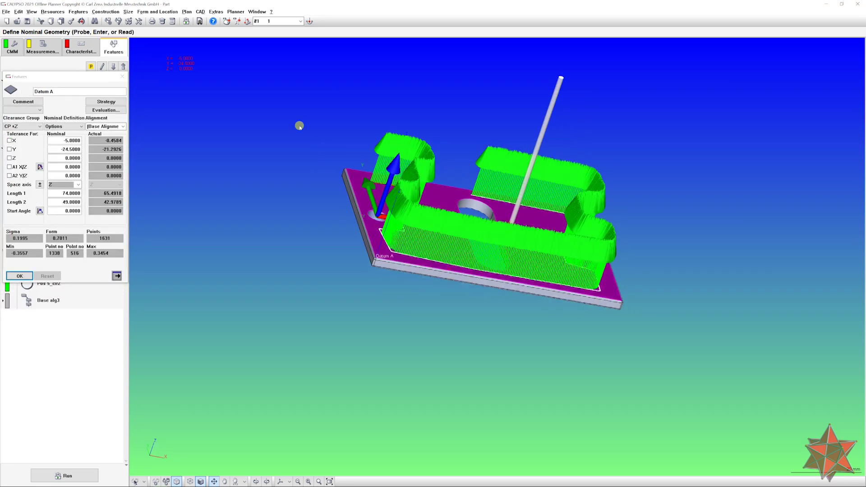
- Enable the Z tolerance on Datum A1 with upper 0.01 and lower -0.01, and confirm
middle_click_drag(299, 125, 360, 228)
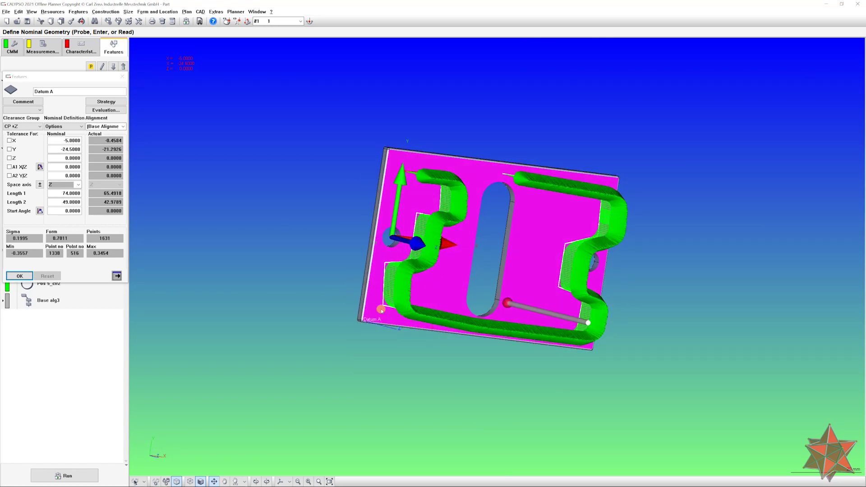
middle_click_drag(459, 340, 433, 247)
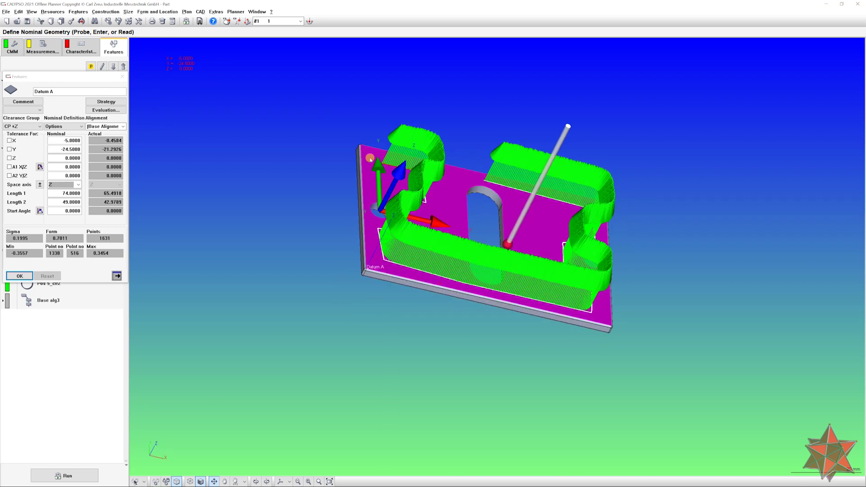
left_click(121, 77)
double_click(90, 165)
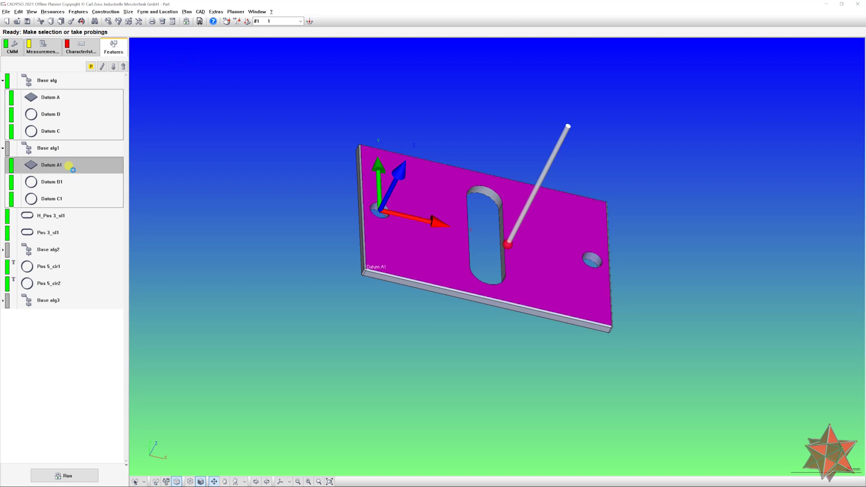
left_click(10, 158)
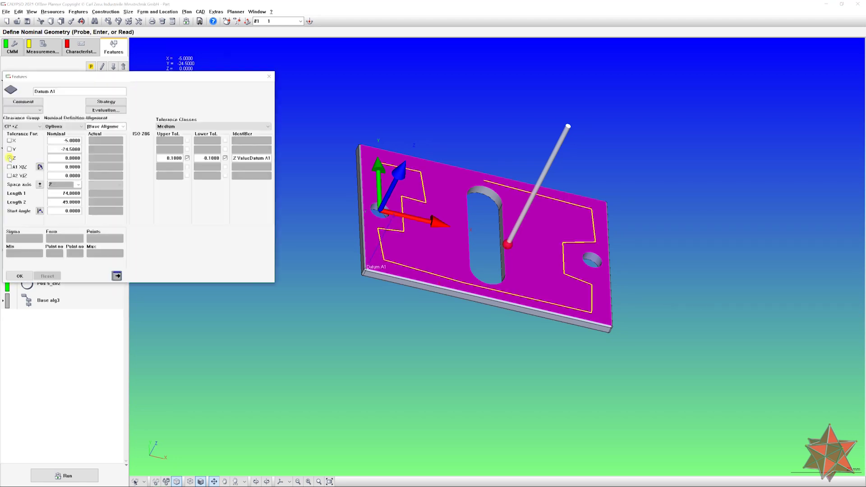
left_click(181, 173)
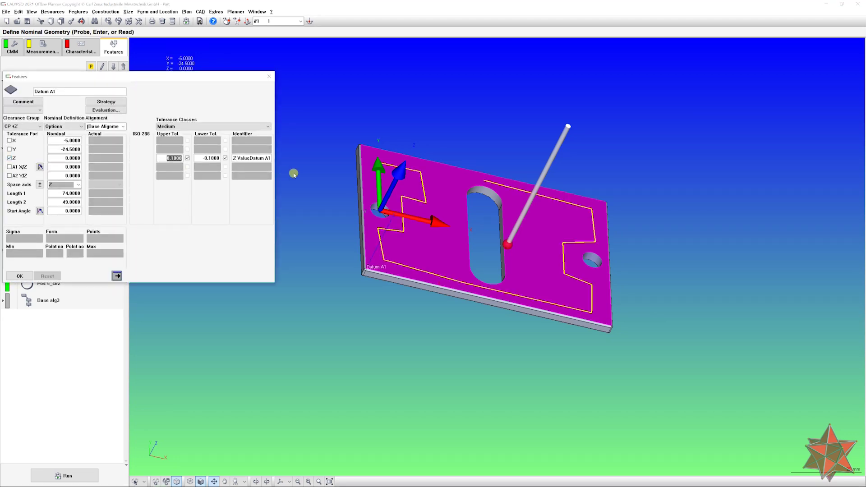
type("0")
double_click(214, 158)
type("0")
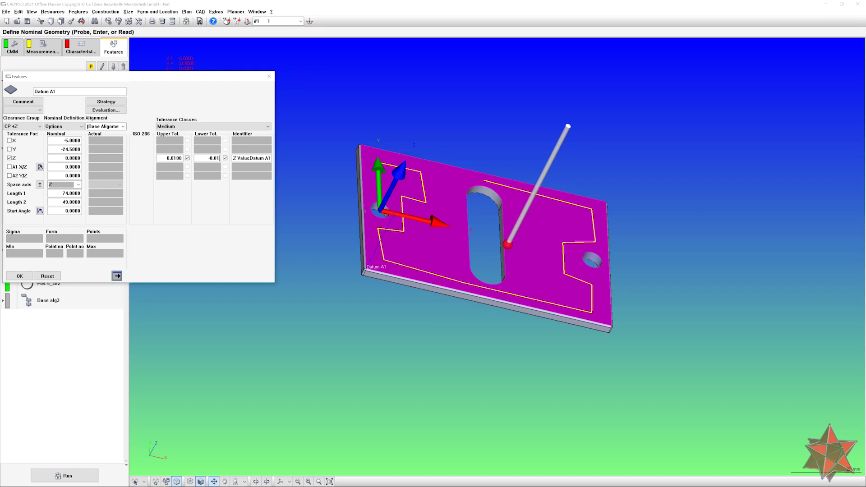
left_click_drag(320, 165, 211, 188)
left_click(20, 276)
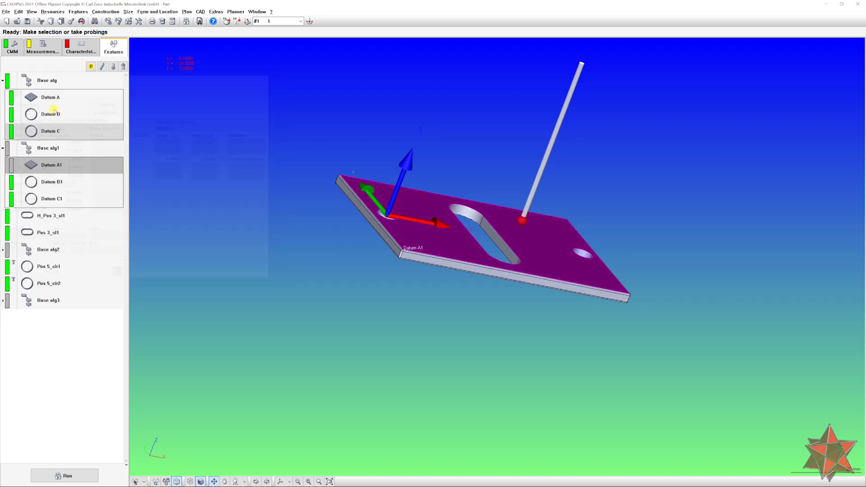
left_click(80, 181)
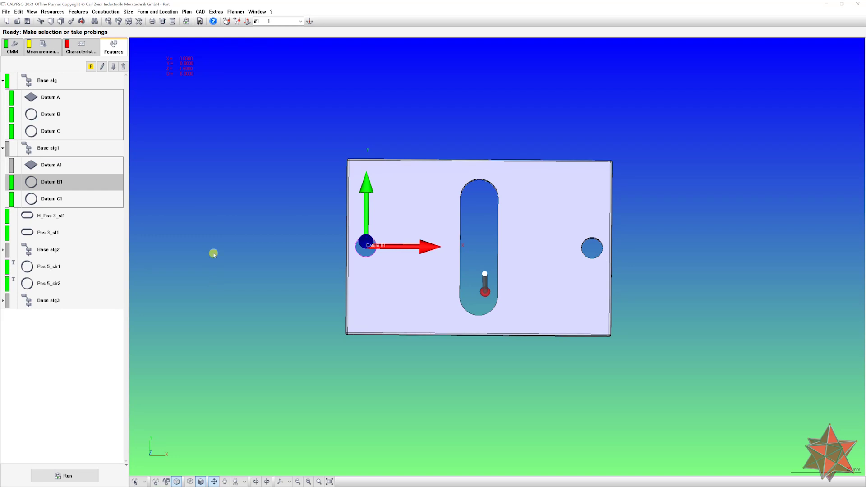
- Open Datum B1 and switch on its X and Y tolerances
right_click_drag(212, 251, 261, 234)
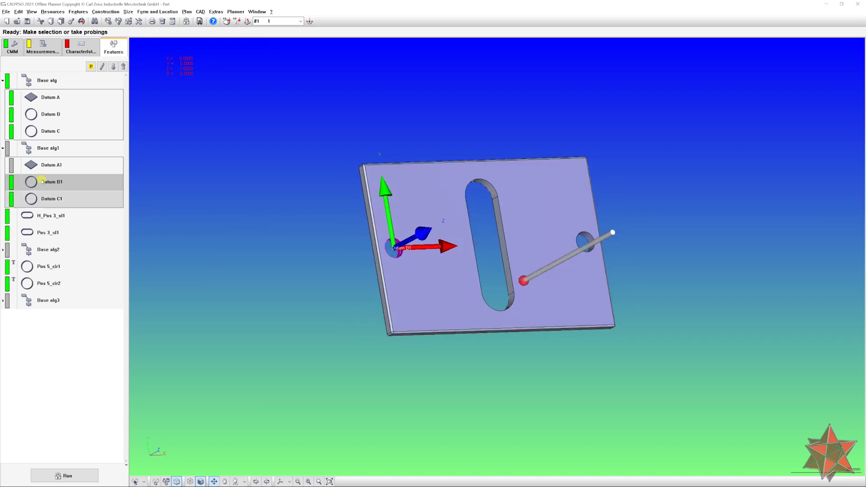
double_click(50, 182)
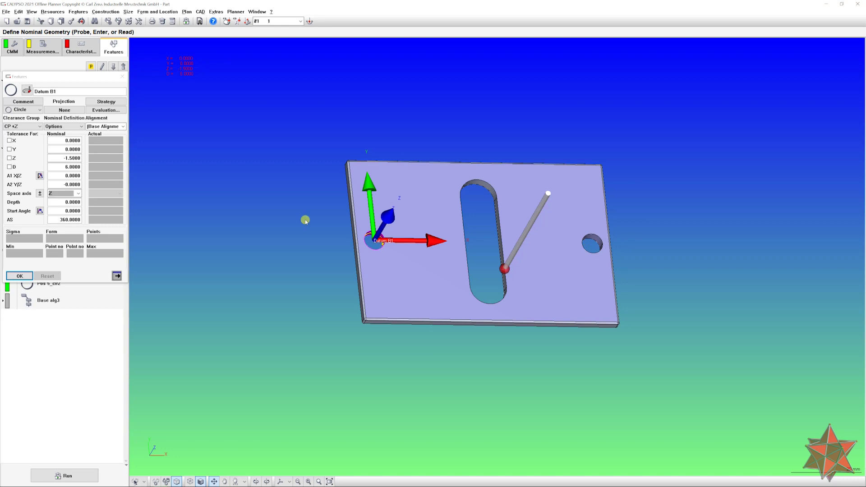
middle_click_drag(249, 224, 304, 246)
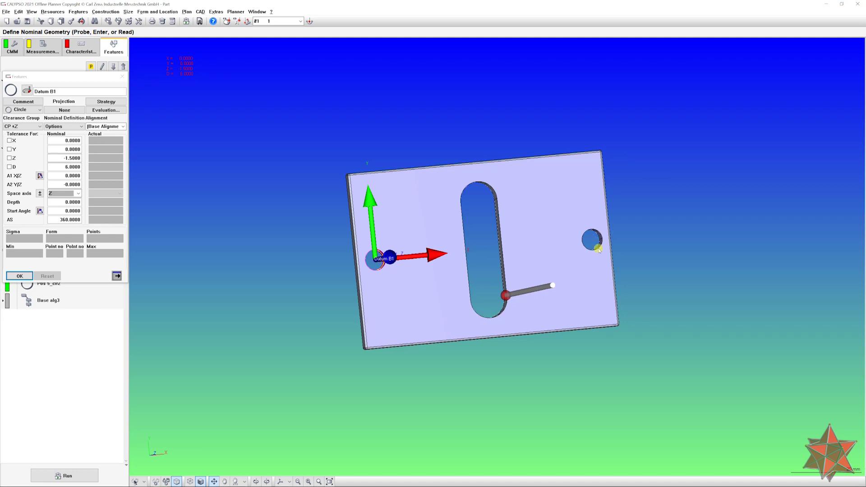
middle_click_drag(547, 236, 548, 202)
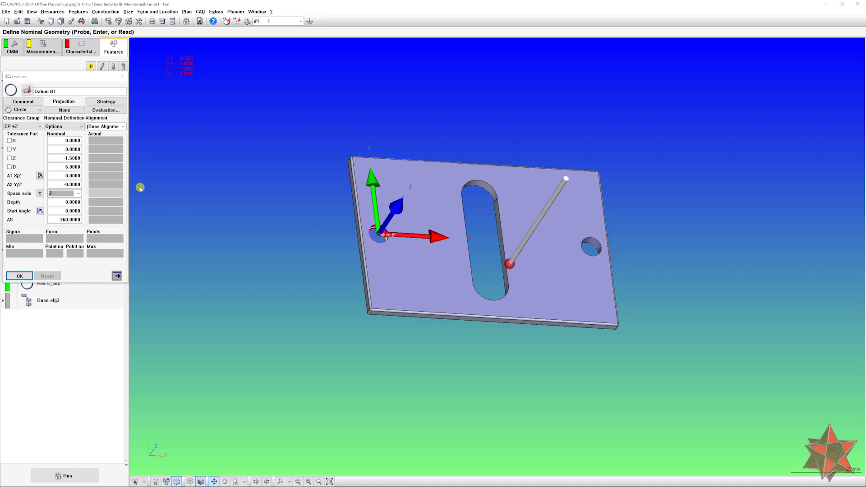
left_click(9, 140)
left_click(9, 150)
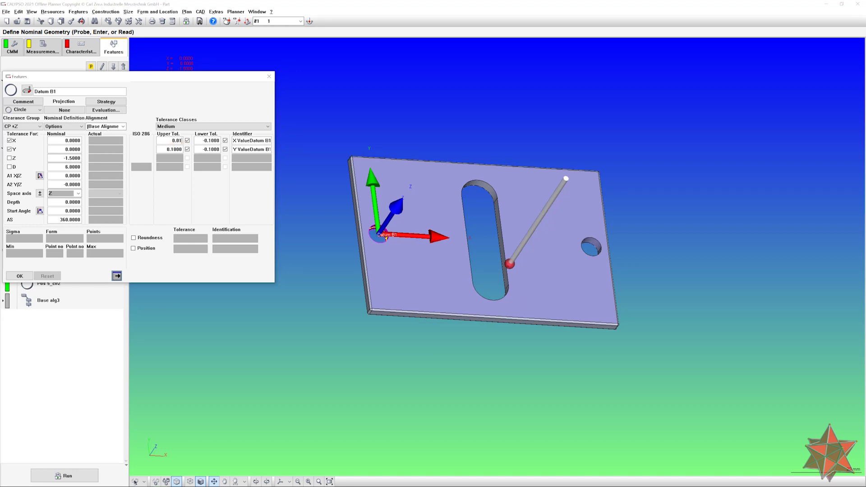
- Enter ±0.01 for X and Y, apply the Last input tolerance class, and confirm
type("0.01")
double_click(176, 150)
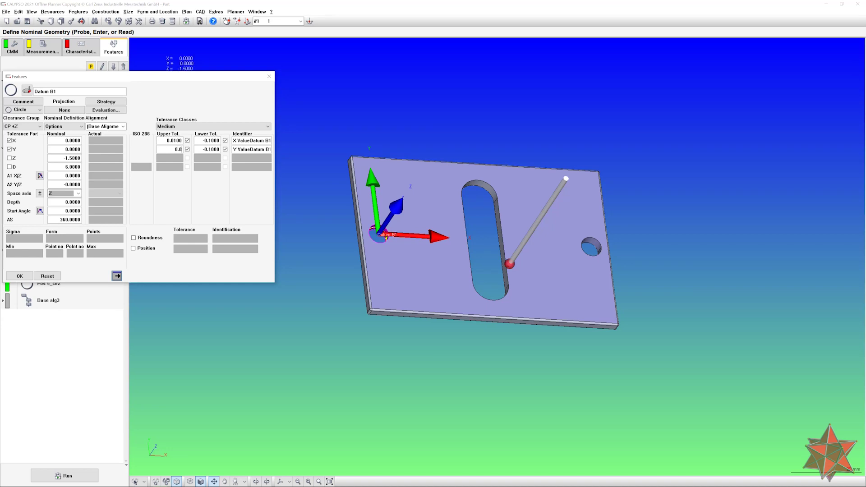
double_click(214, 141)
type("01")
key("Tab")
key("Tab")
key("Tab")
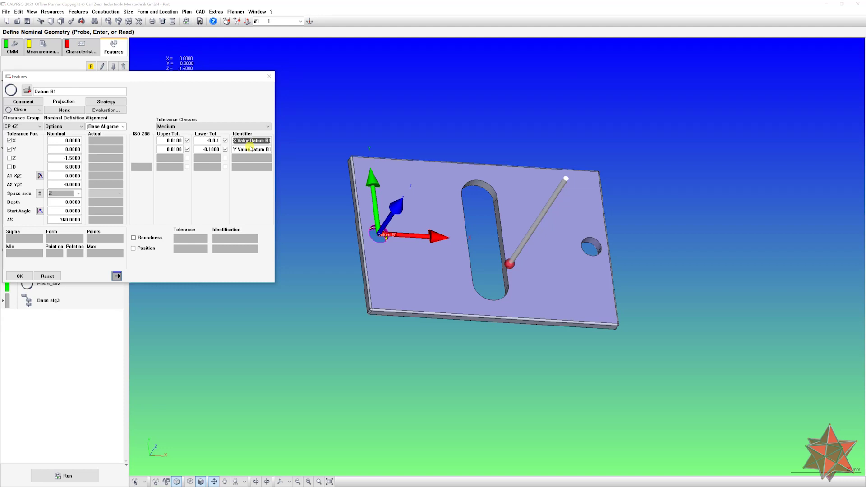
key("Tab")
key("Tab")
key("BackSpace")
left_click(217, 126)
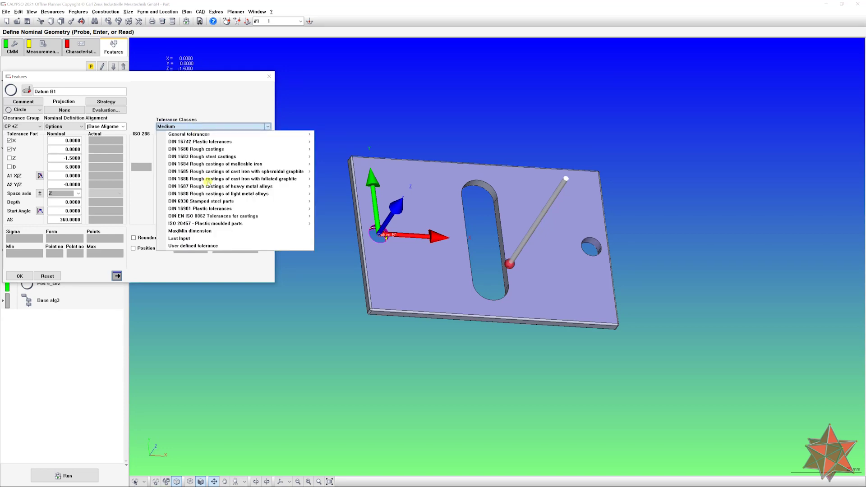
left_click(224, 239)
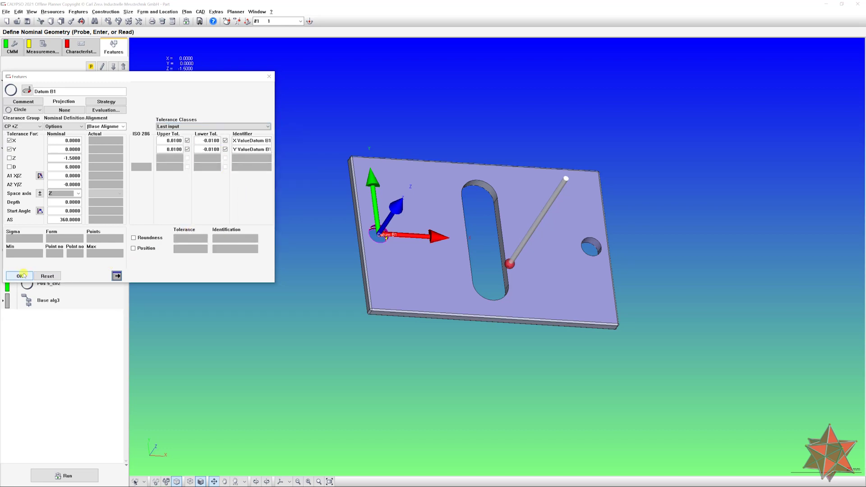
left_click(22, 275)
left_click(58, 199)
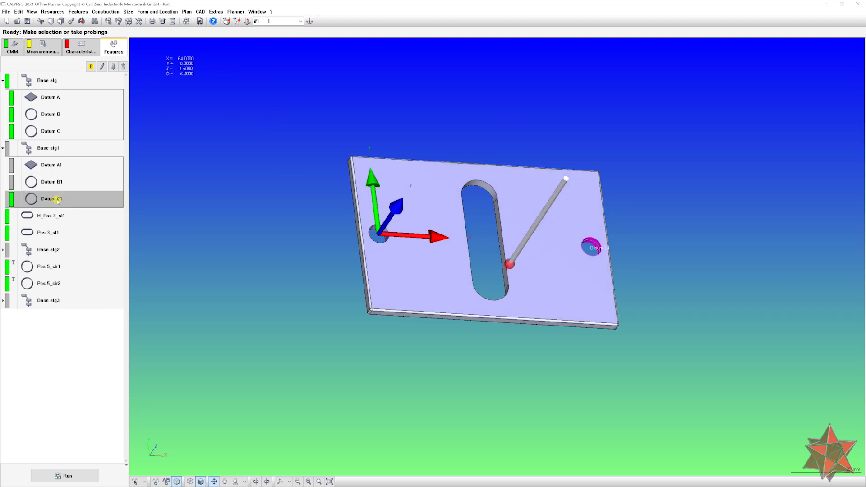
- Give Datum C1 and the Base alg2 datums A2–C2 their ±0.01 tolerances
double_click(57, 200)
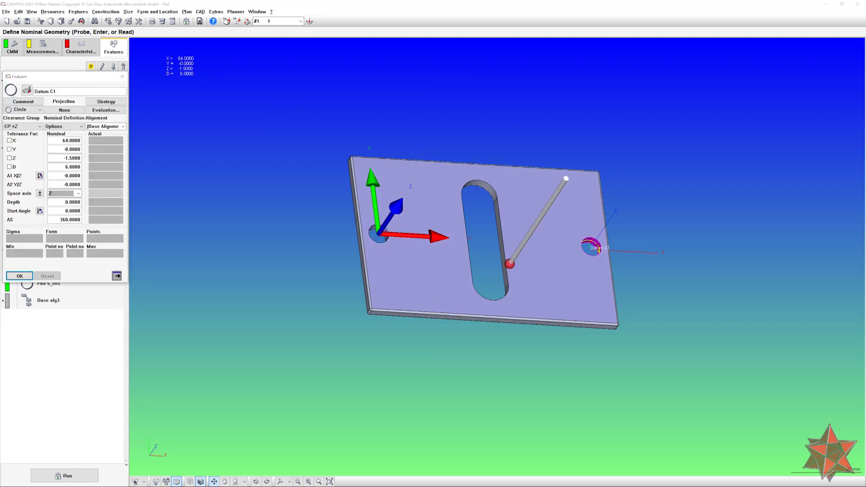
left_click(10, 150)
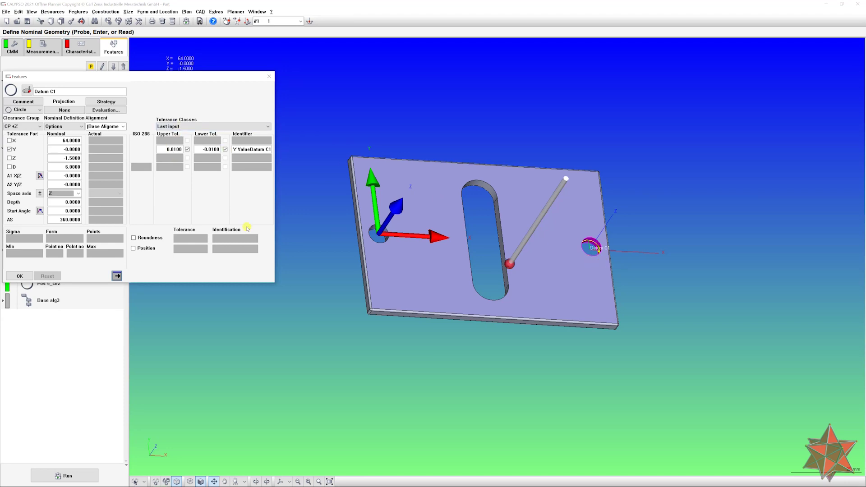
left_click(20, 276)
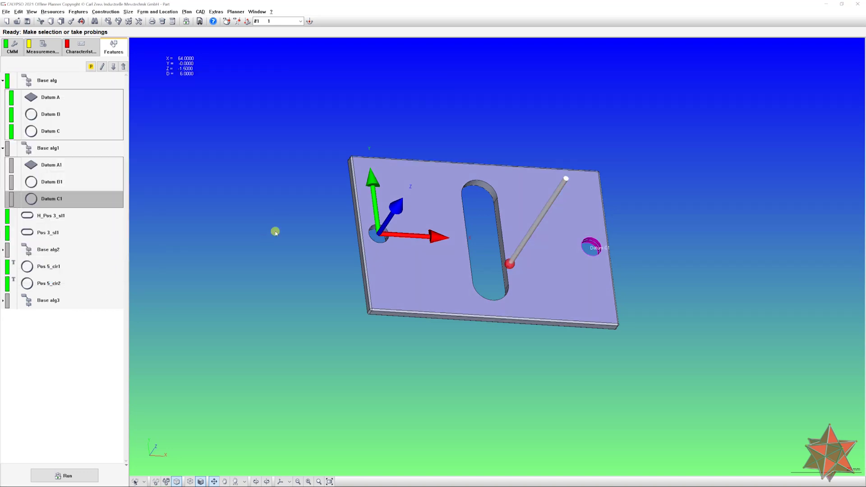
left_click(3, 250)
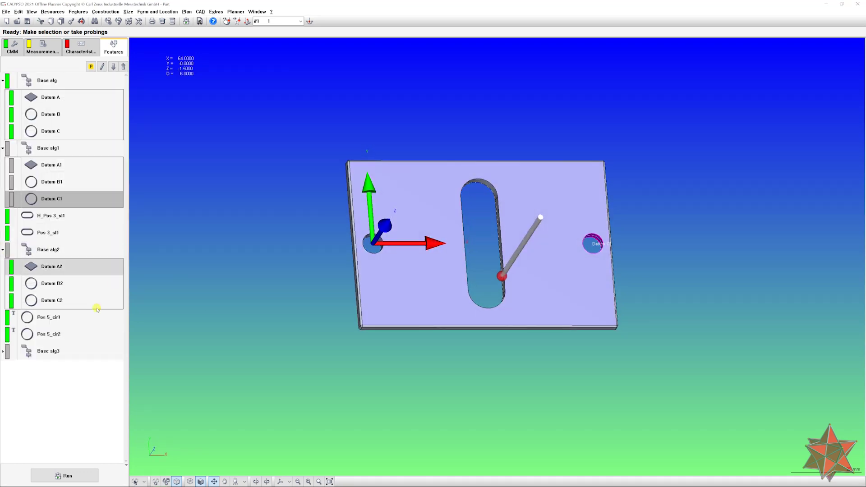
double_click(76, 266)
left_click(113, 67)
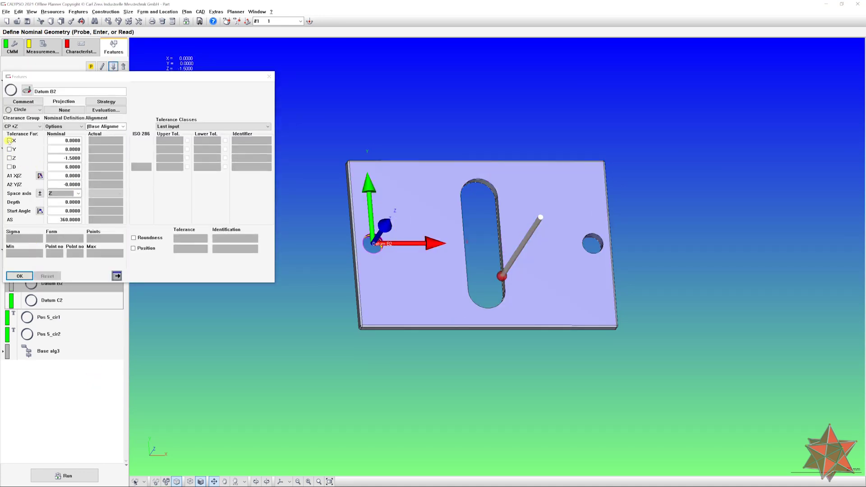
left_click(112, 66)
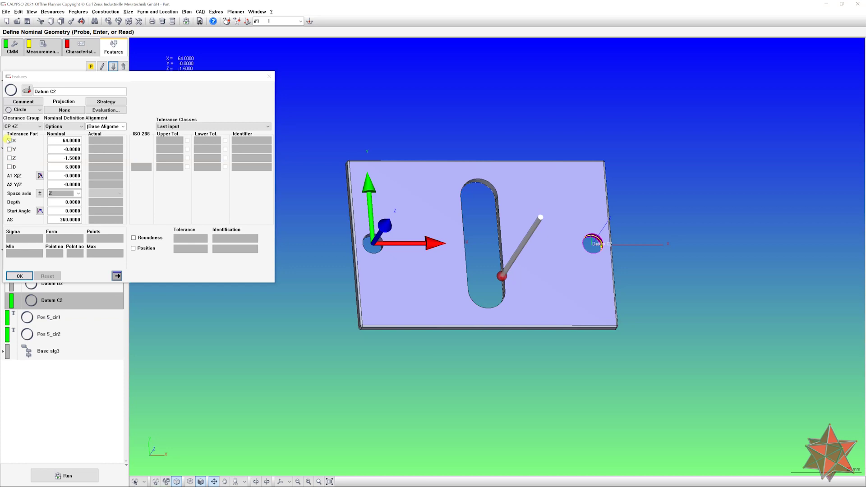
left_click(9, 149)
left_click(19, 275)
double_click(52, 198)
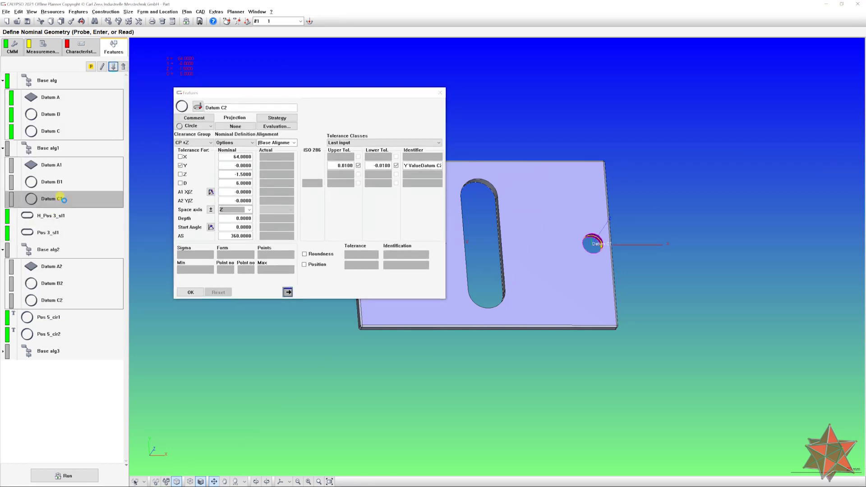
- Tolerance Datum A3 in Z and Datum B3 in X and Y, then list characteristics
left_click(3, 351)
double_click(52, 368)
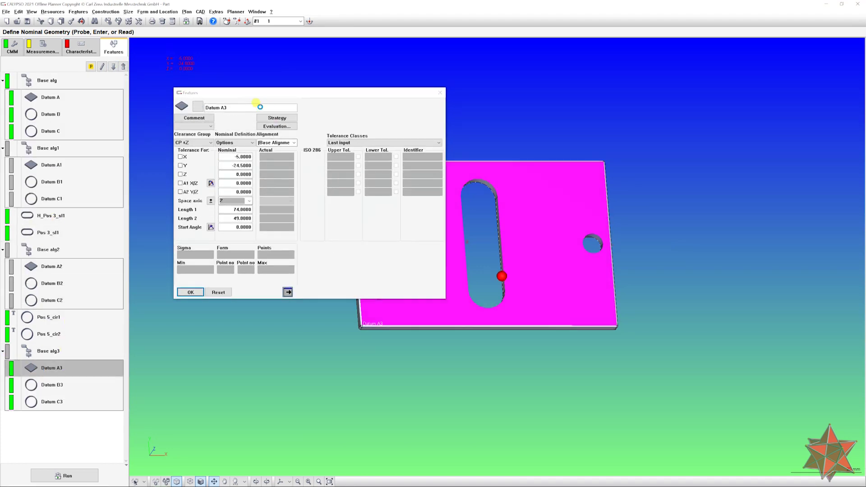
left_click_drag(267, 94, 98, 98)
left_click(11, 178)
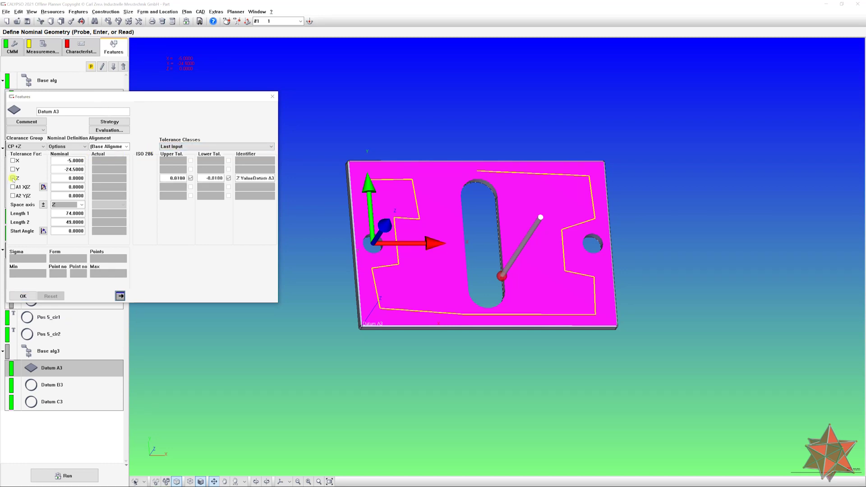
left_click(113, 66)
left_click(12, 161)
left_click(12, 169)
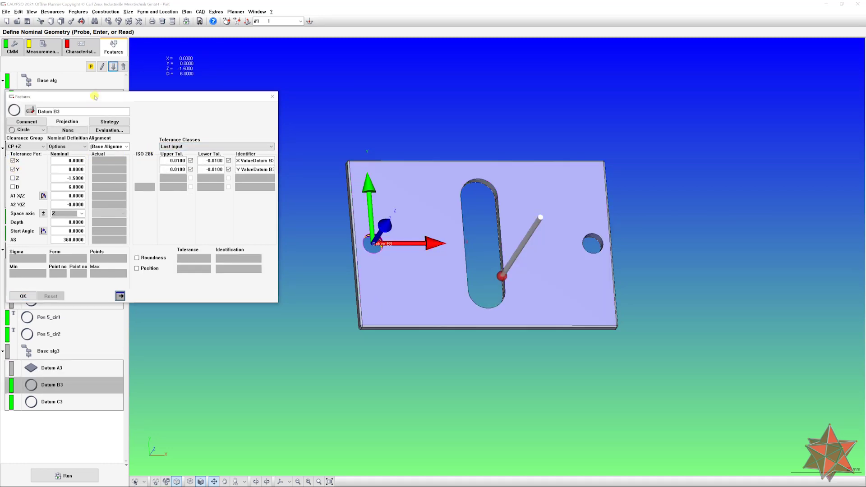
left_click(113, 66)
left_click(23, 296)
left_click(82, 47)
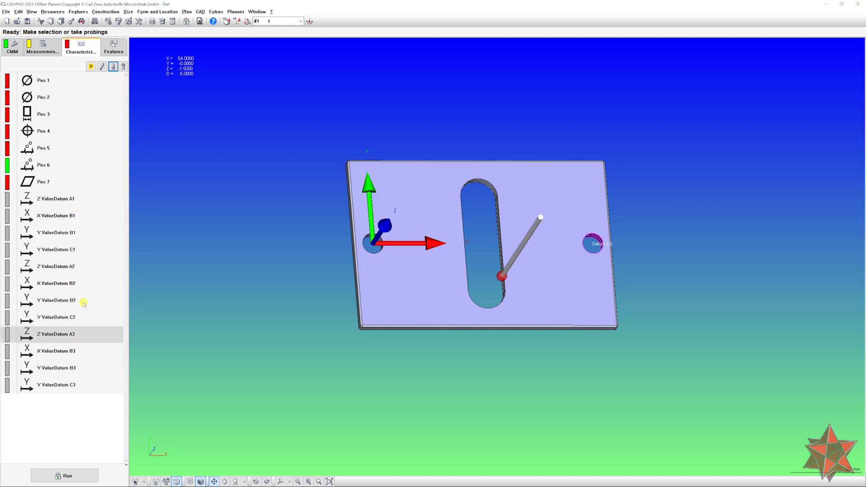
- Select characteristics Pos 1 through Pos 7 and mask them
left_click(74, 182)
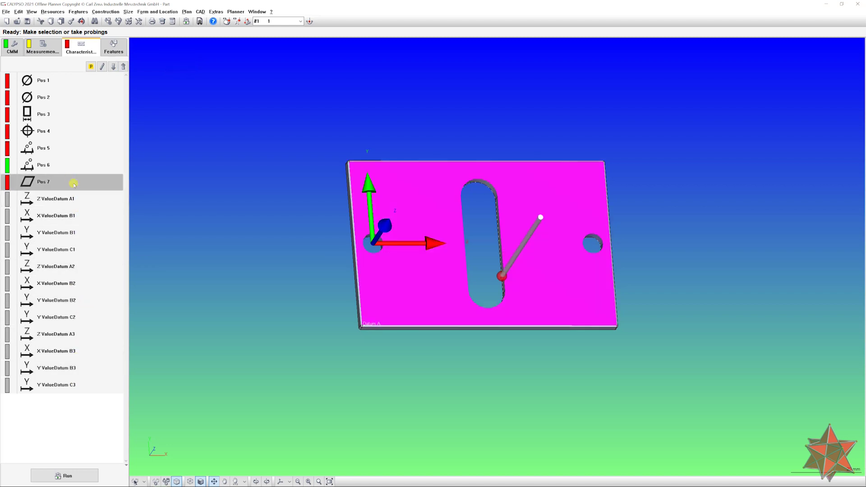
left_click(74, 85, "shift")
right_click(76, 86)
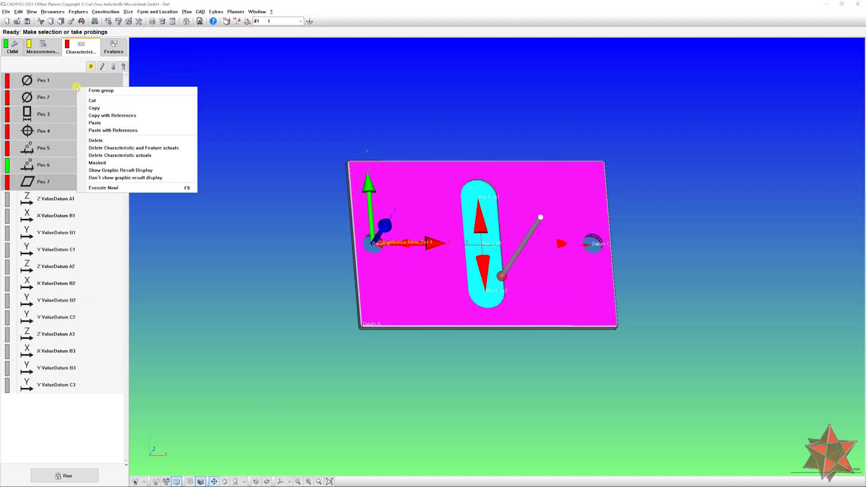
left_click(123, 162)
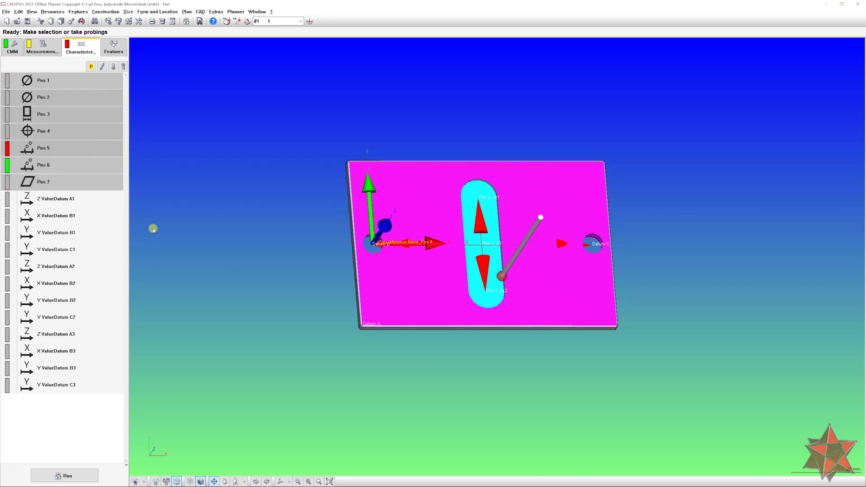
right_click(103, 186)
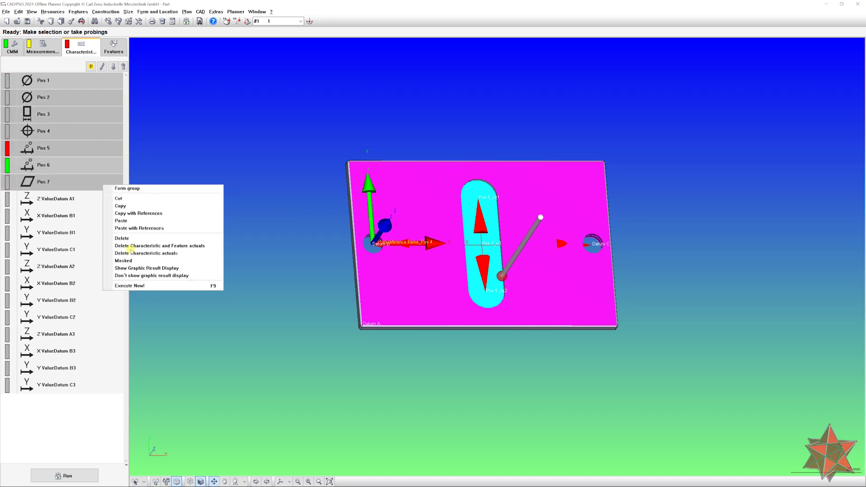
left_click(132, 262)
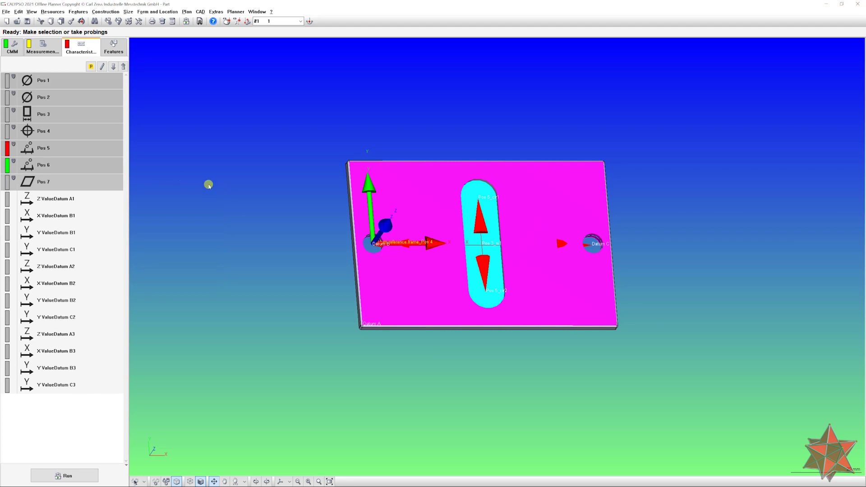
- Deselect the masked characteristics and open the Start Measurement dialog
left_click_drag(209, 185, 182, 189)
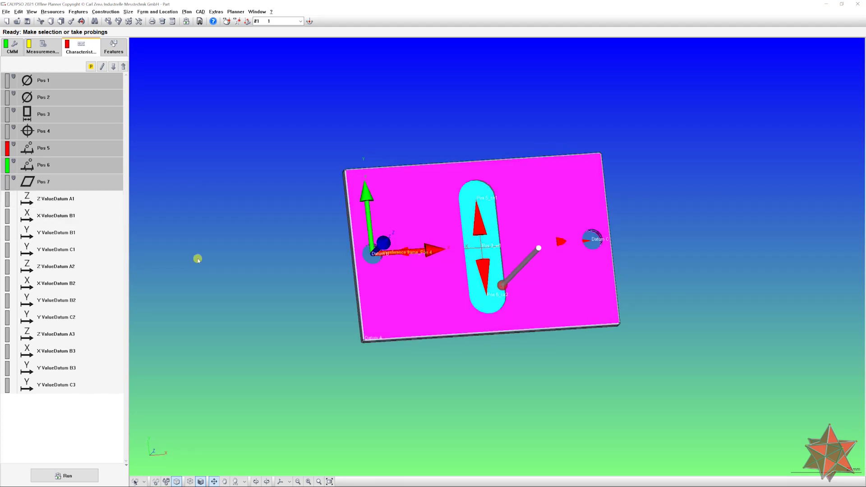
left_click_drag(248, 265, 273, 292)
left_click(58, 233)
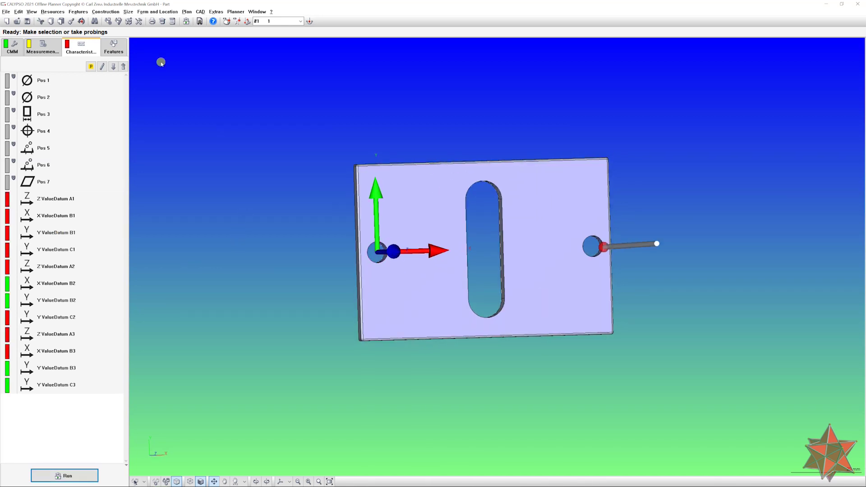
left_click(66, 476)
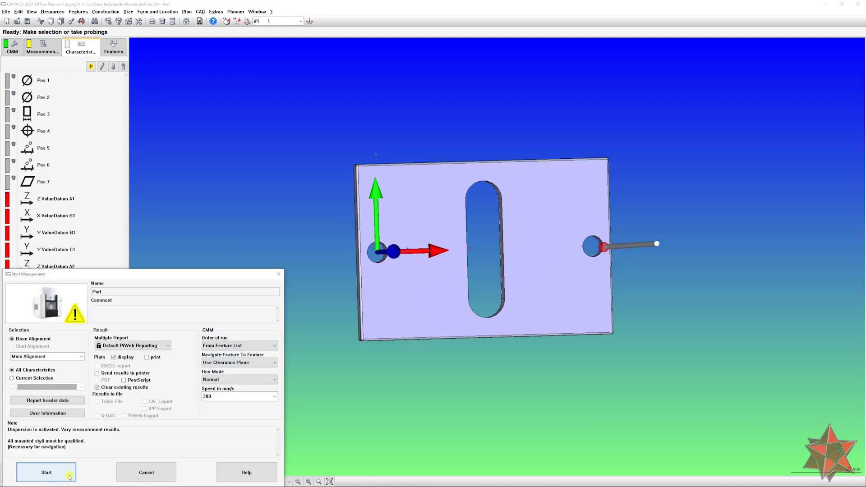
- Start the measurement run from the Start Measurement dialog
left_click(67, 478)
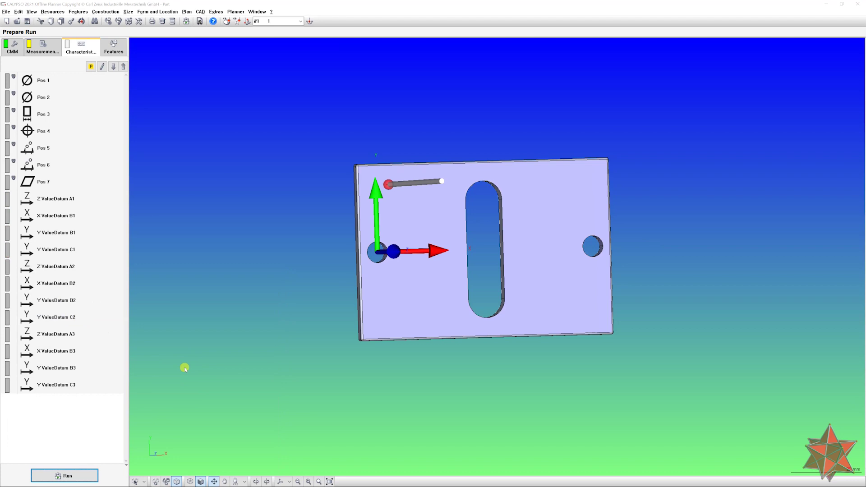